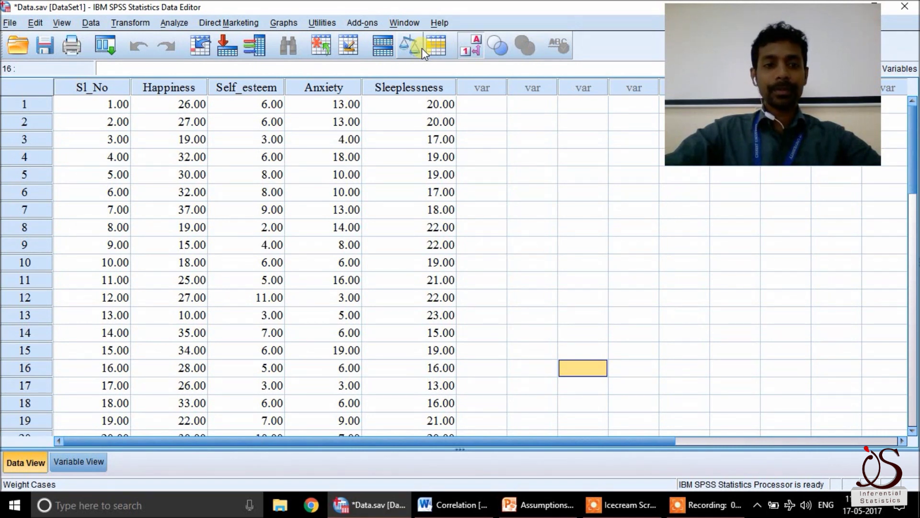
# Review the Happiness, Self_esteem, Anxiety and Sleeplessness columns, and read the Pearson Correlation assumptions slide in PowerPoint
pyautogui.click(180, 89)
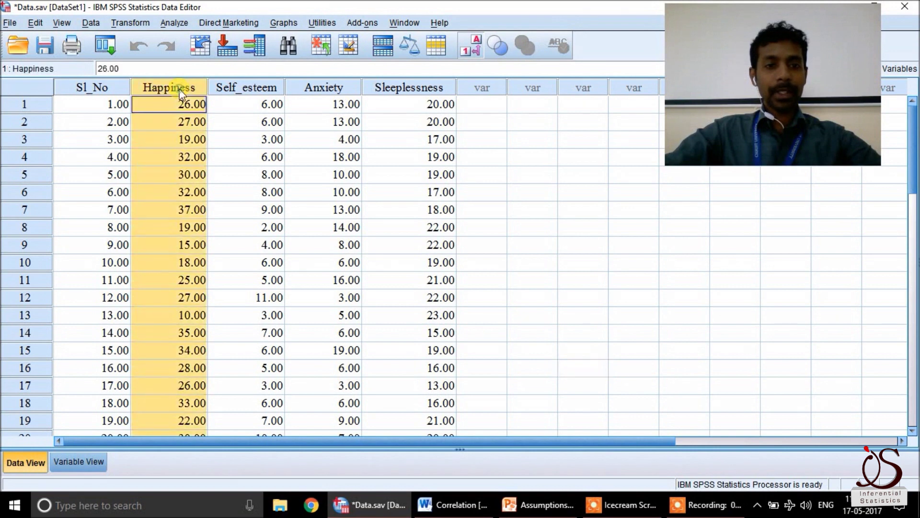
pyautogui.click(239, 87)
pyautogui.click(338, 88)
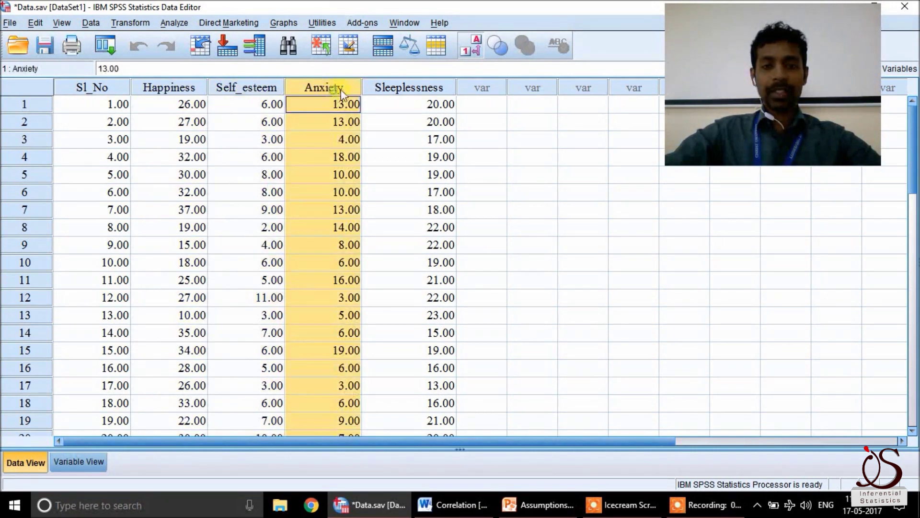
pyautogui.click(407, 92)
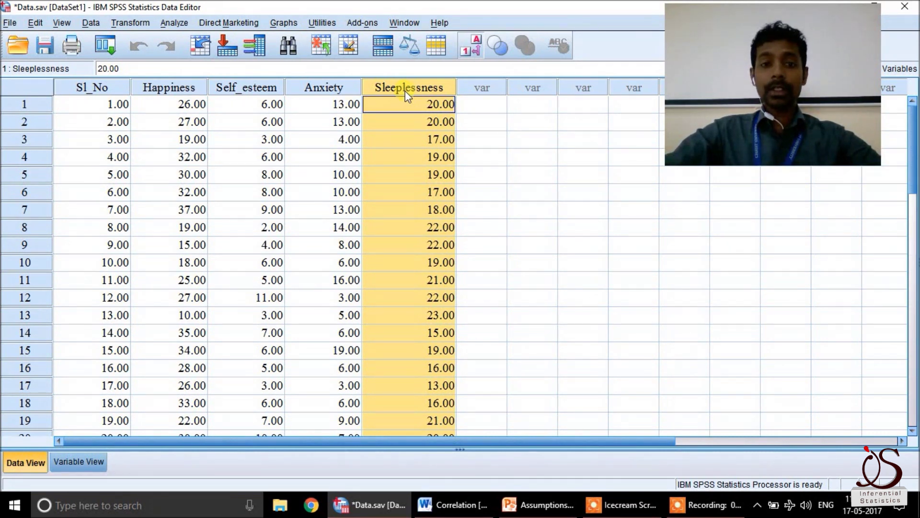
pyautogui.click(171, 90)
pyautogui.click(260, 91)
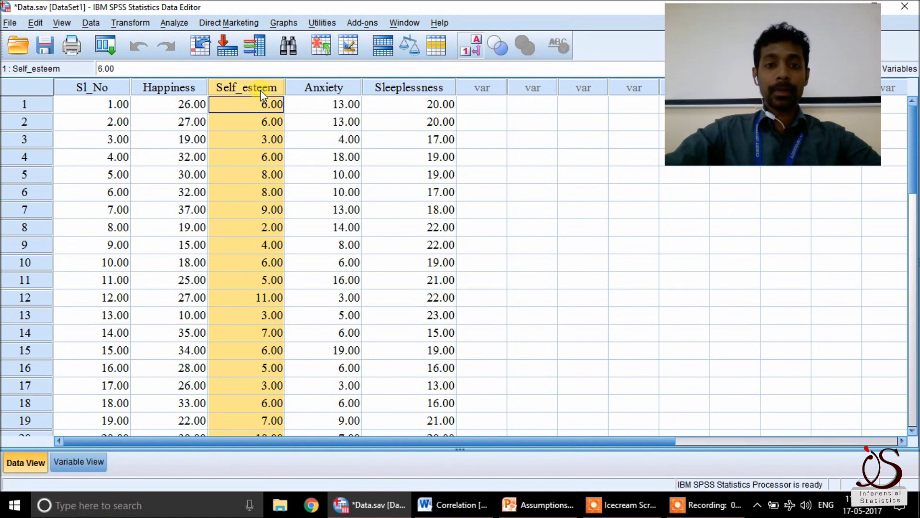
pyautogui.click(538, 504)
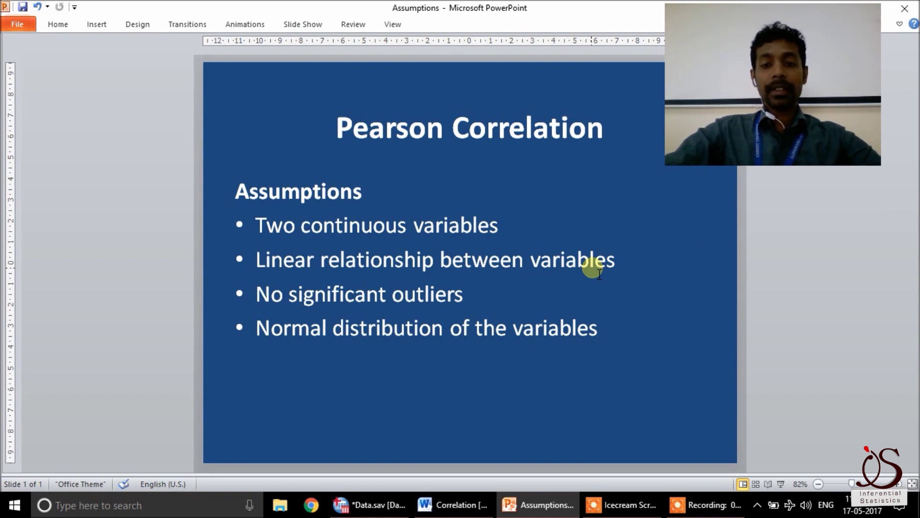
# Switch to SPSS and start a simple scatter plot in the Chart Builder
pyautogui.click(367, 494)
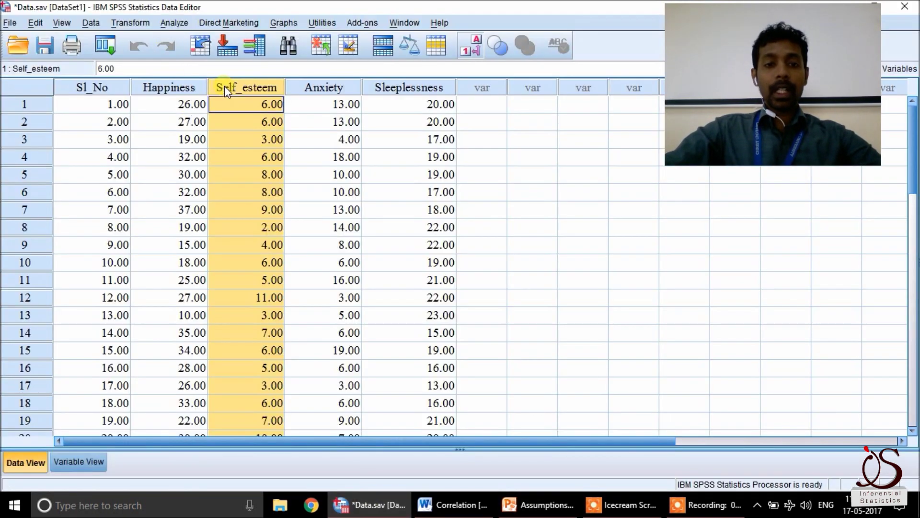
pyautogui.click(284, 23)
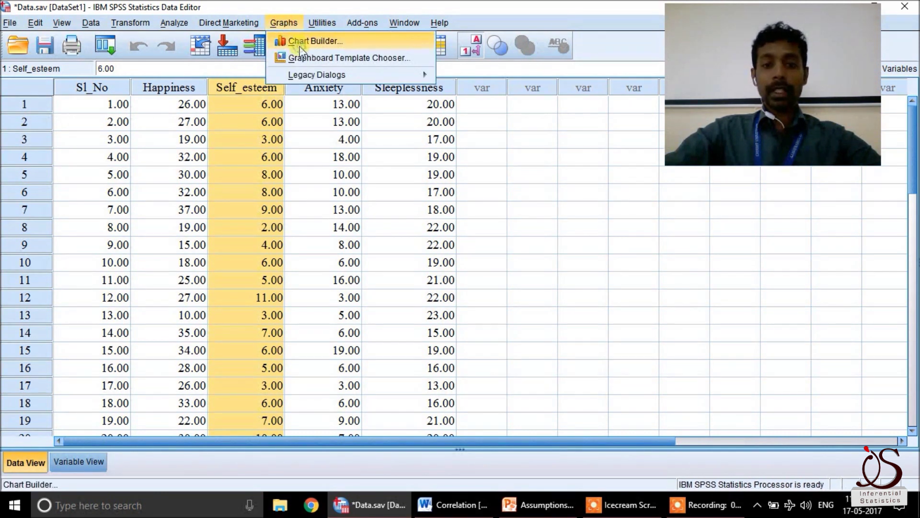
pyautogui.click(311, 42)
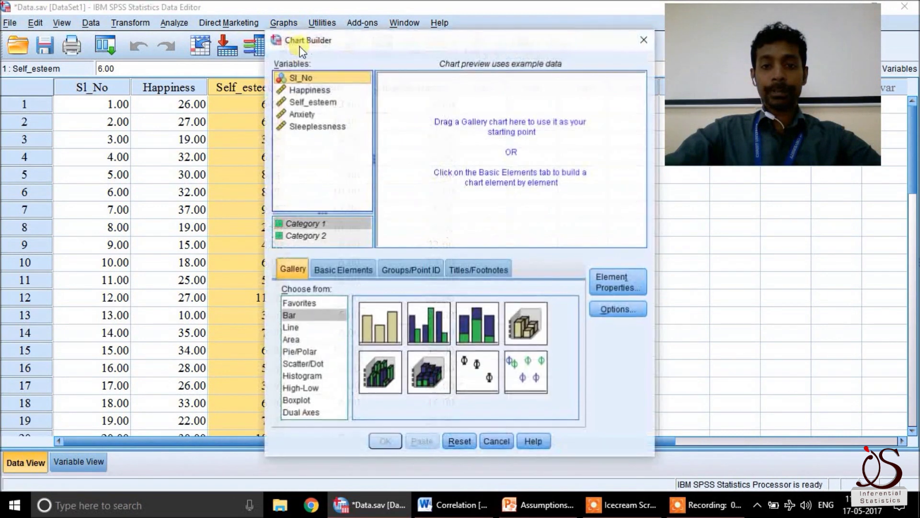
pyautogui.click(316, 366)
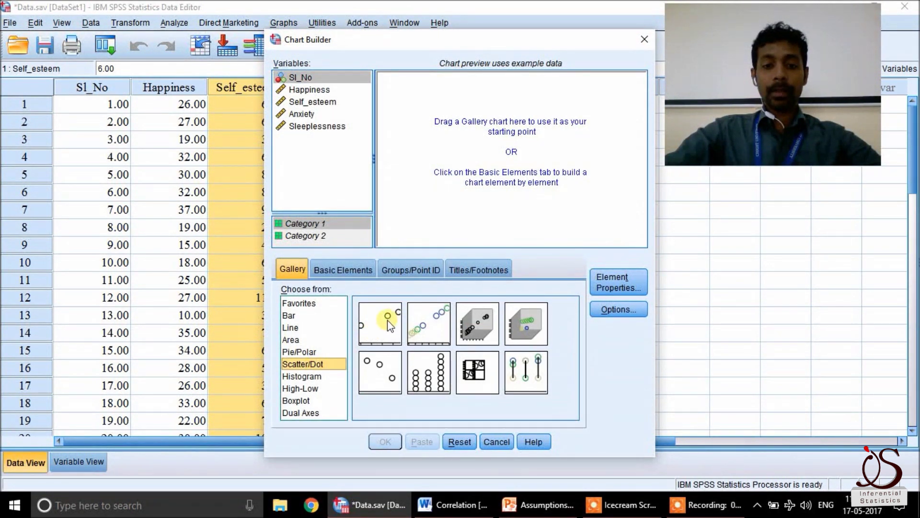
pyautogui.click(396, 329)
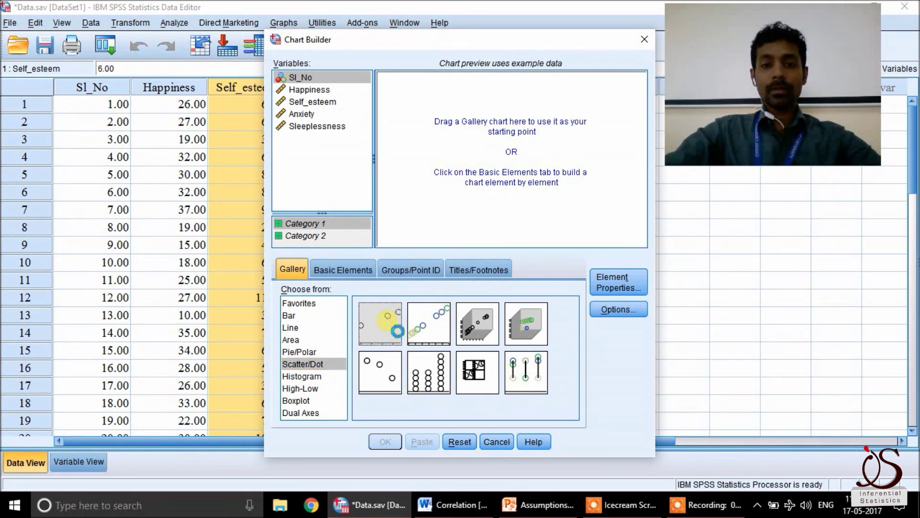
pyautogui.doubleClick(397, 330)
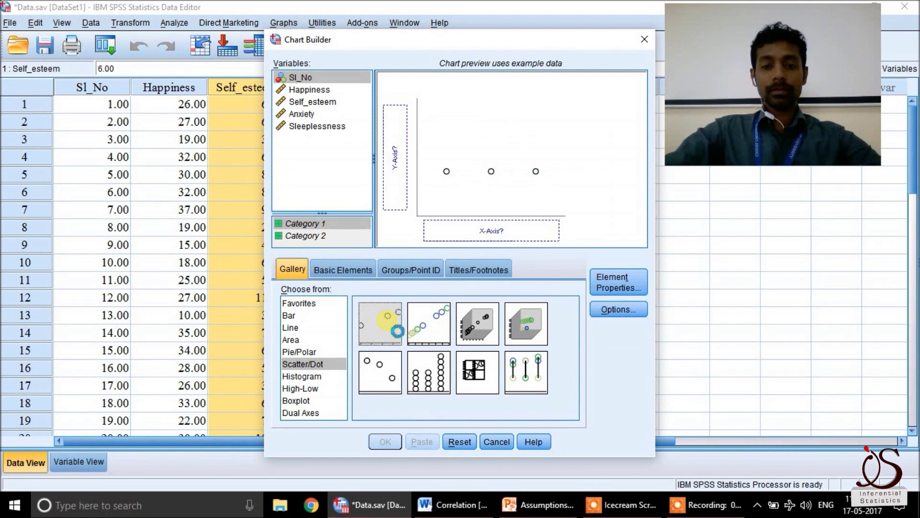
# Assign Happiness to the X-axis and Self_esteem to the Y-axis, and generate the scatter plot
pyautogui.click(311, 93)
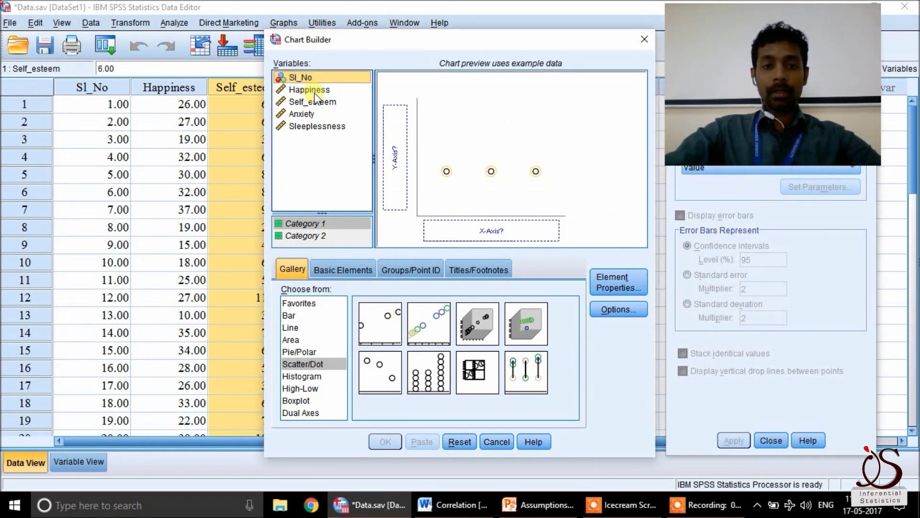
pyautogui.moveTo(314, 91); pyautogui.dragTo(479, 230)
pyautogui.moveTo(314, 102); pyautogui.dragTo(394, 155)
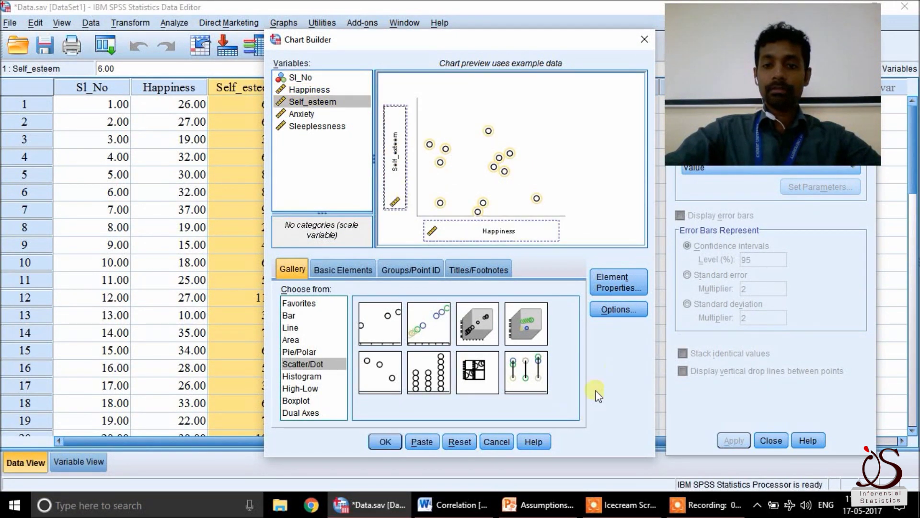
pyautogui.click(384, 441)
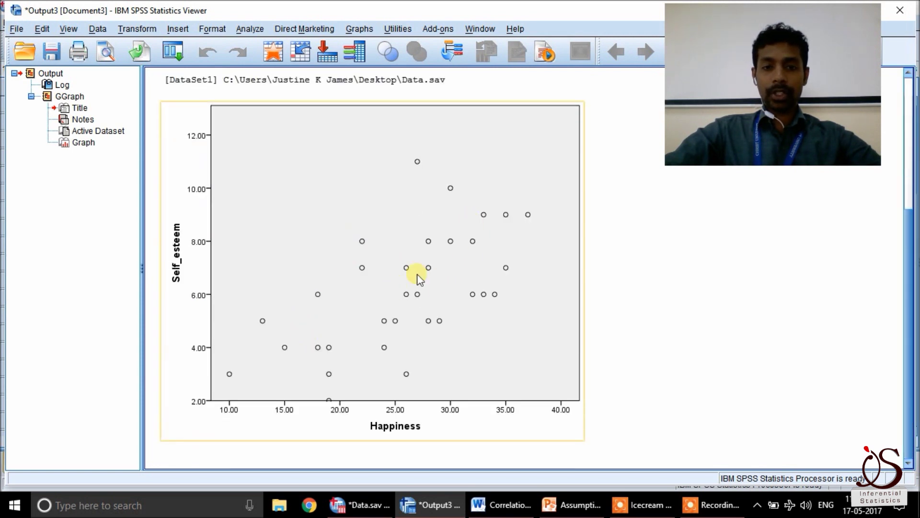
# Open the scatter plot for editing and add a linear fit line through all points
pyautogui.click(397, 281)
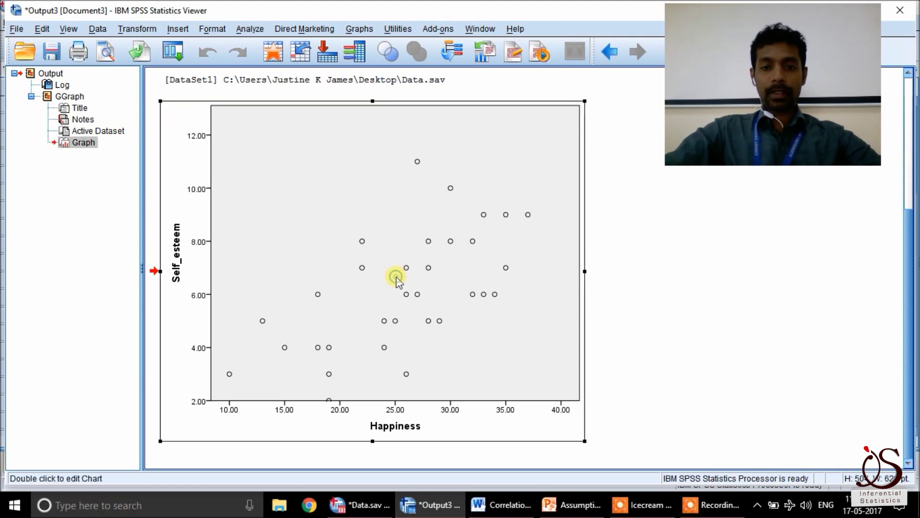
pyautogui.doubleClick(396, 281)
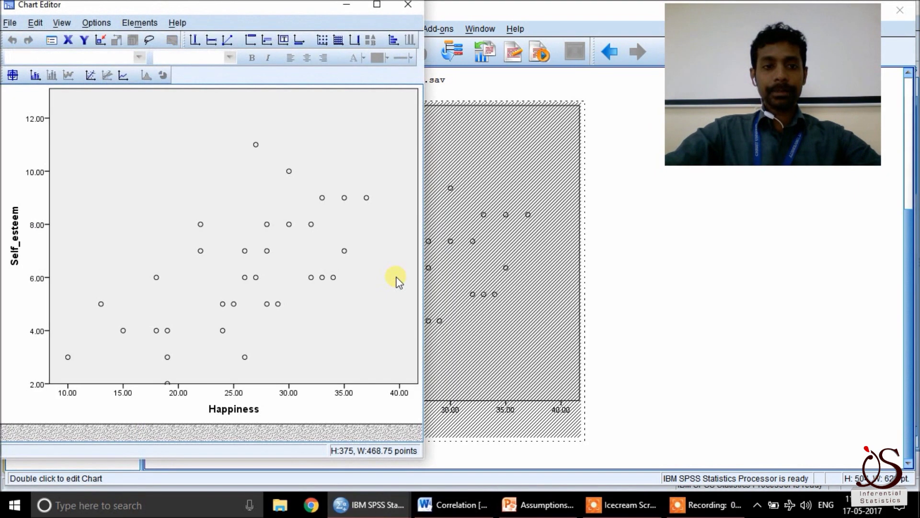
pyautogui.click(91, 76)
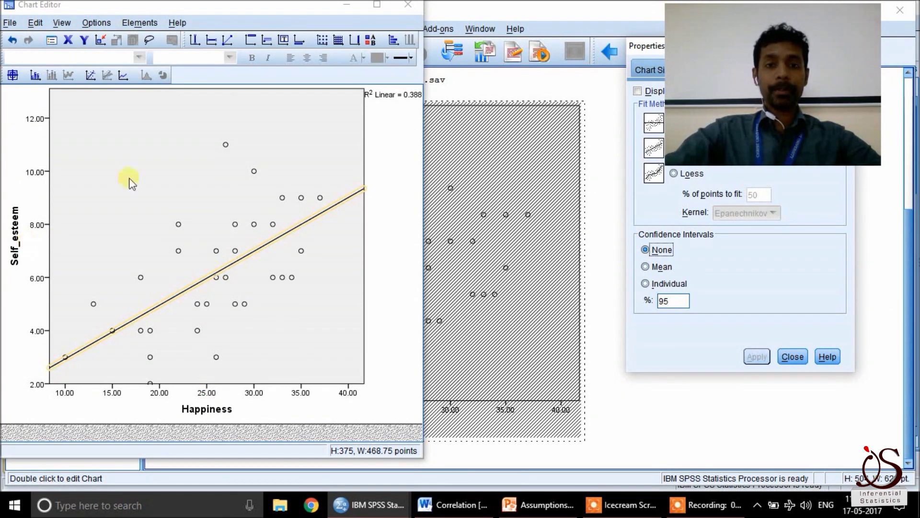
# Close the chart editor and the scatter plot's output document without saving the output
pyautogui.click(409, 6)
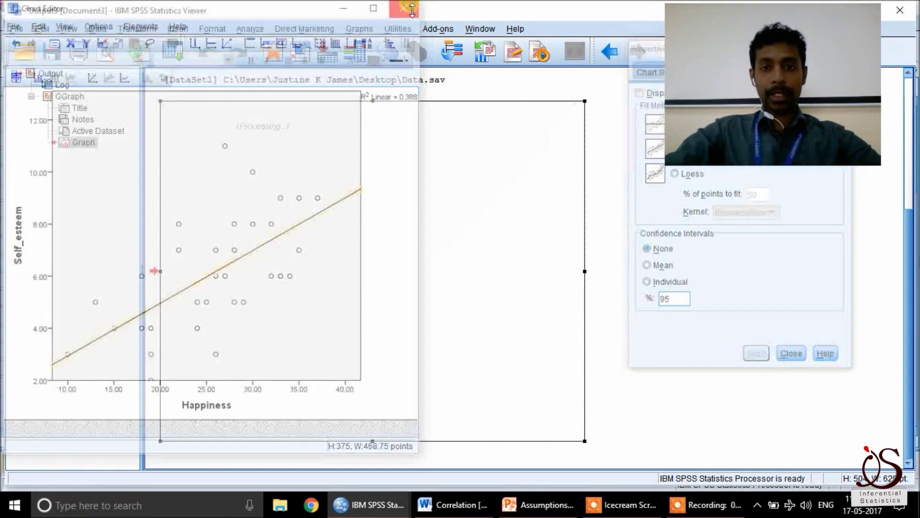
pyautogui.click(911, 15)
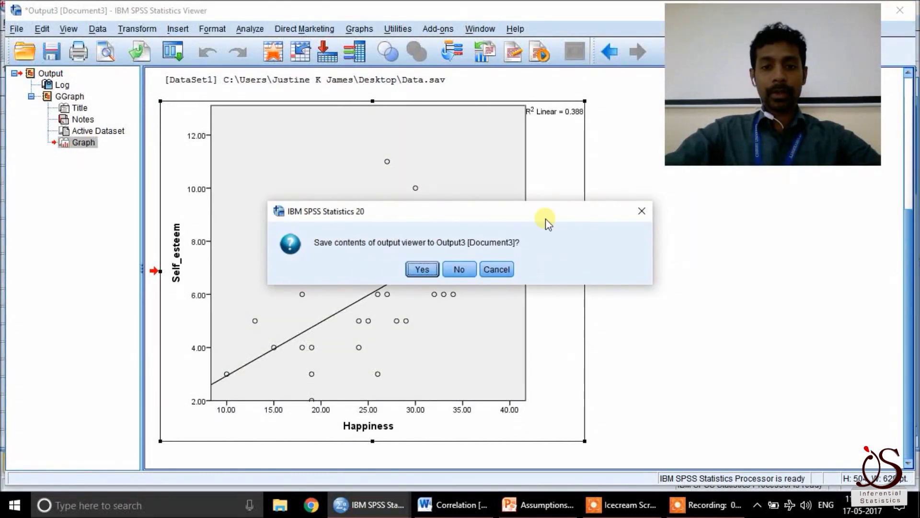
pyautogui.click(462, 269)
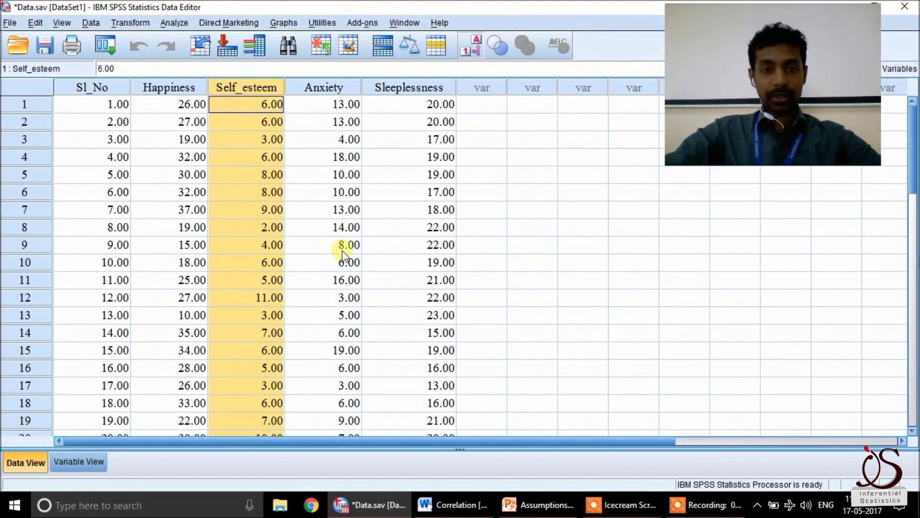
# Switch to the PowerPoint assumptions slide and highlight the "No significant outliers" and "Normal distribution of the variables" bullets
pyautogui.click(561, 510)
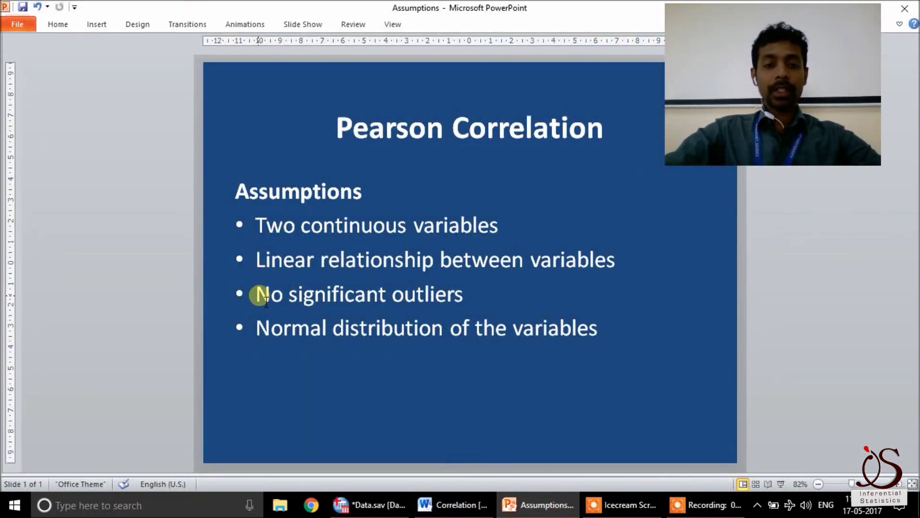
pyautogui.click(473, 297)
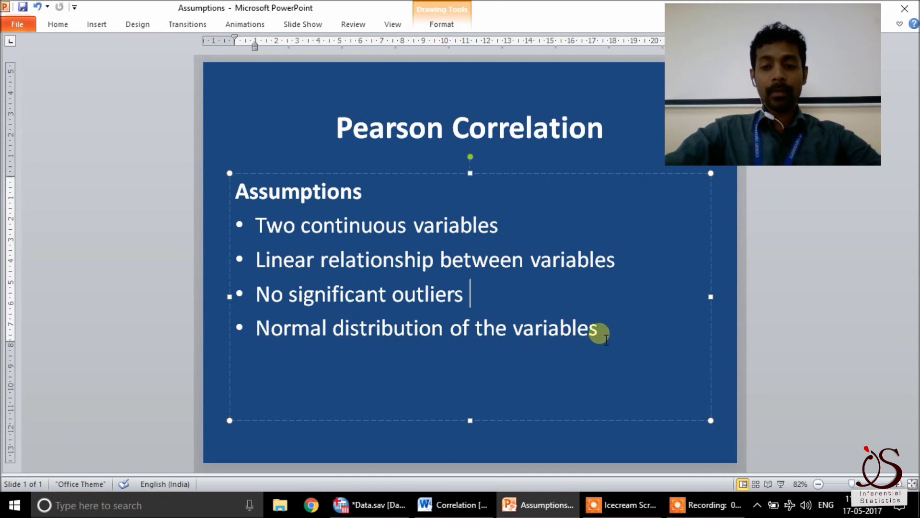
pyautogui.moveTo(257, 292); pyautogui.dragTo(559, 334)
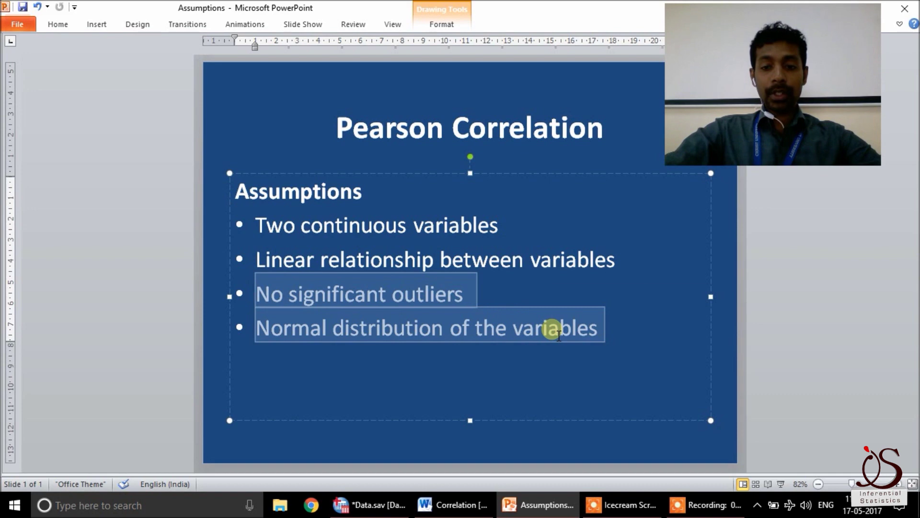
# Switch to SPSS and set up an Explore analysis with Self_esteem and Happiness as the dependent variables
pyautogui.click(352, 499)
pyautogui.click(174, 22)
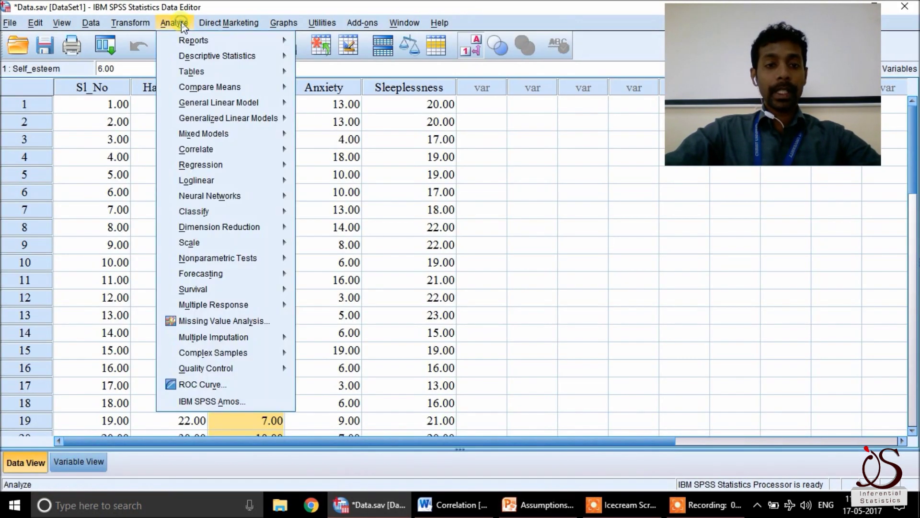
pyautogui.moveTo(209, 56)
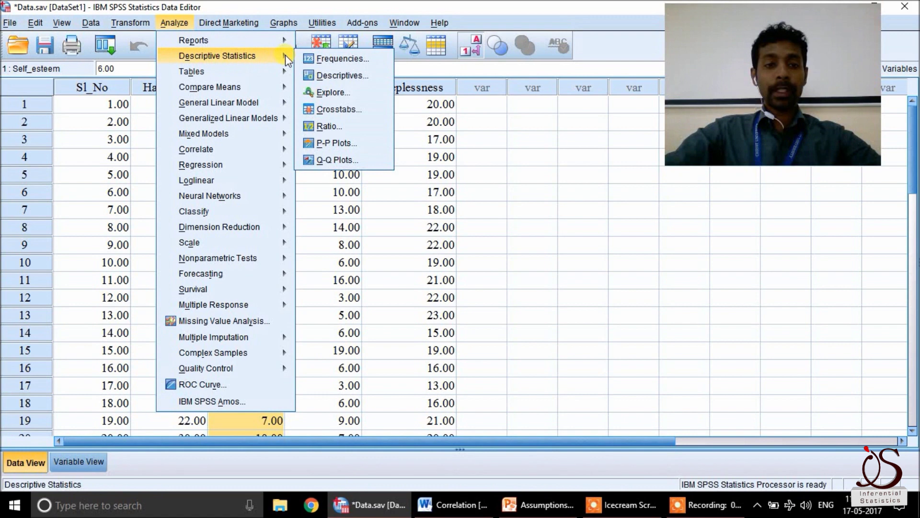
pyautogui.click(330, 95)
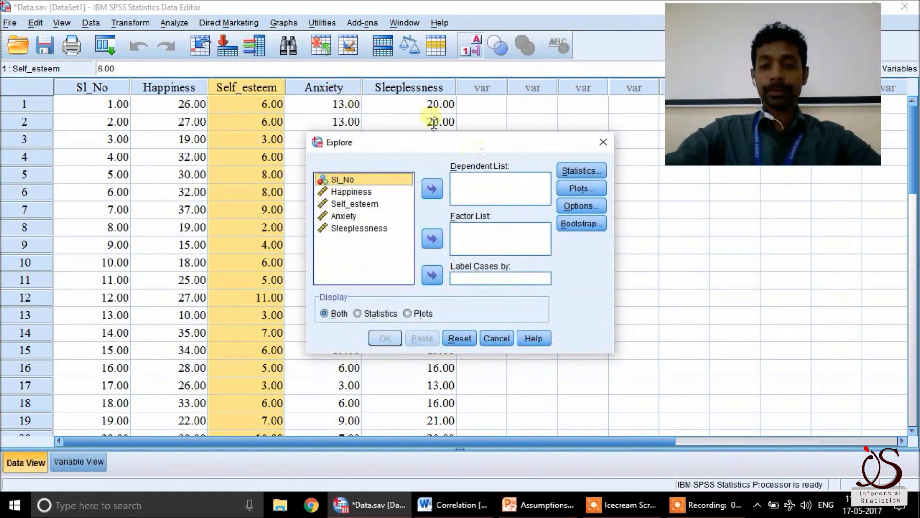
pyautogui.click(355, 192)
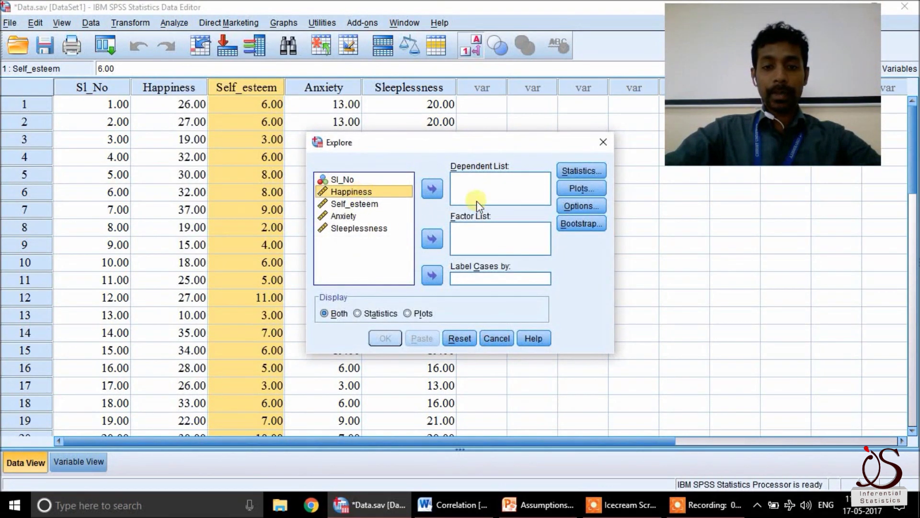
pyautogui.click(434, 189)
pyautogui.click(367, 204)
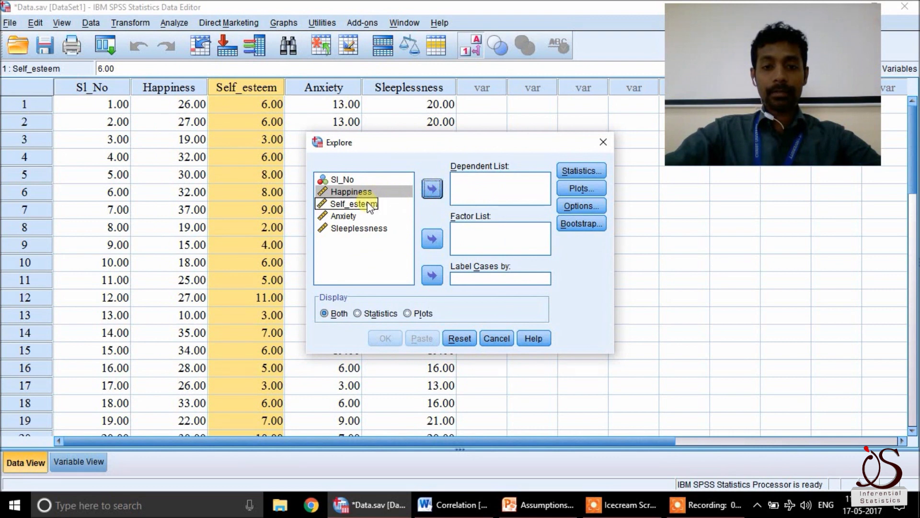
pyautogui.click(434, 190)
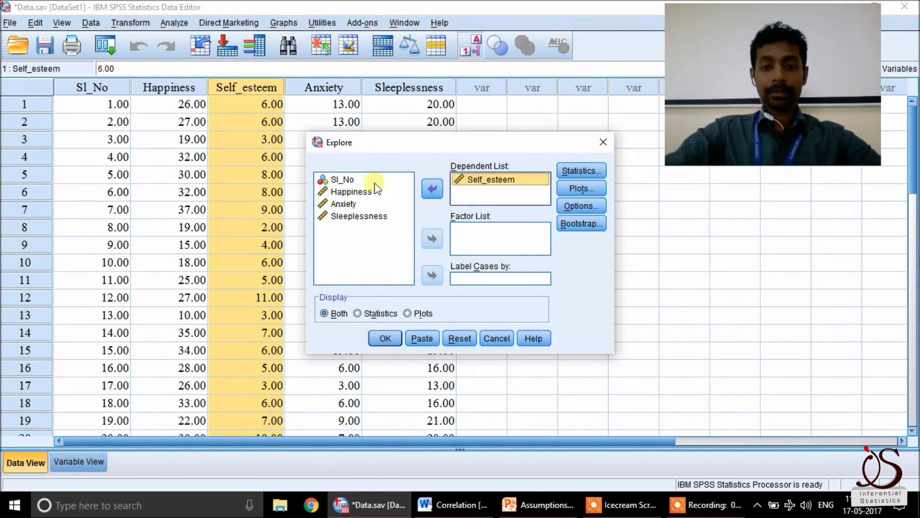
pyautogui.click(379, 192)
pyautogui.click(432, 189)
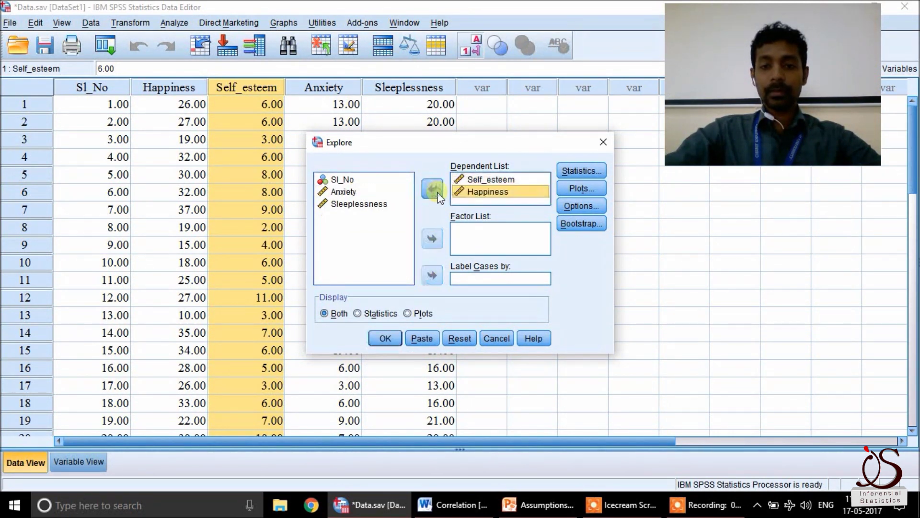
# Enable normality plots with tests, turn off the stem-and-leaf plot, and run the Explore analysis
pyautogui.click(582, 188)
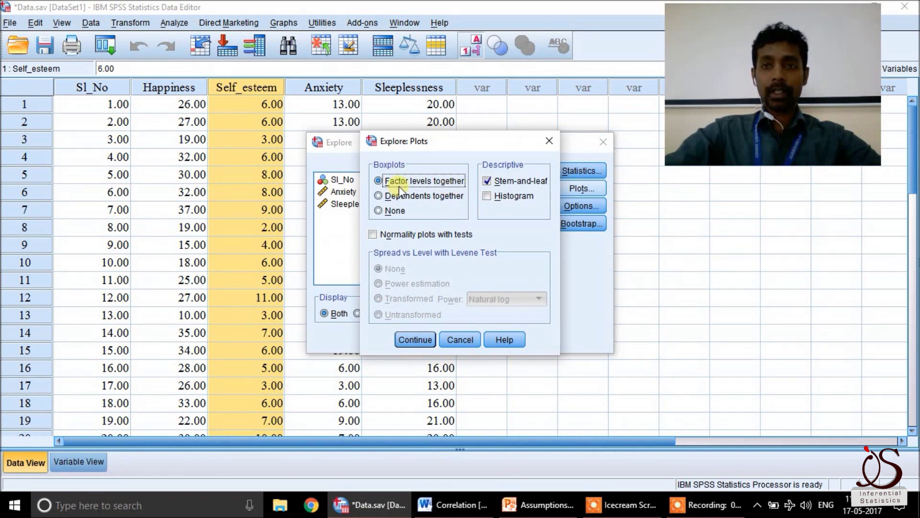
pyautogui.click(373, 234)
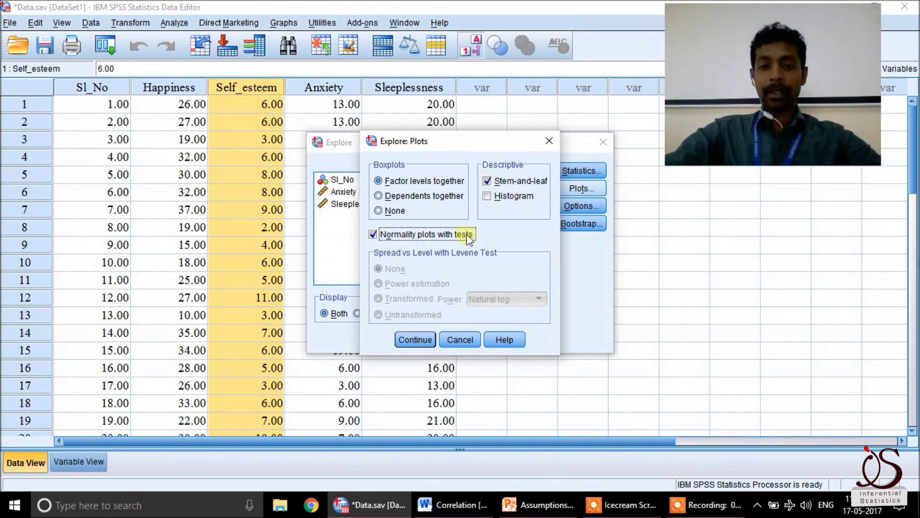
pyautogui.click(486, 182)
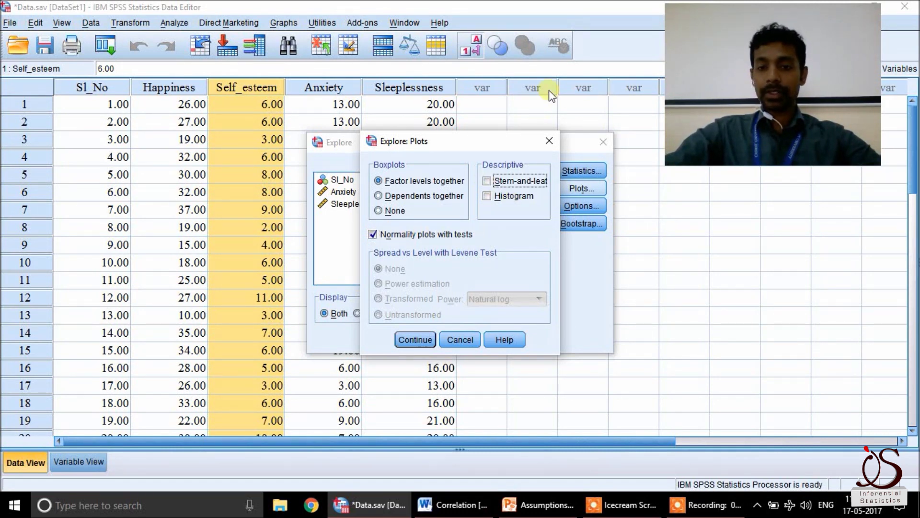
pyautogui.click(411, 339)
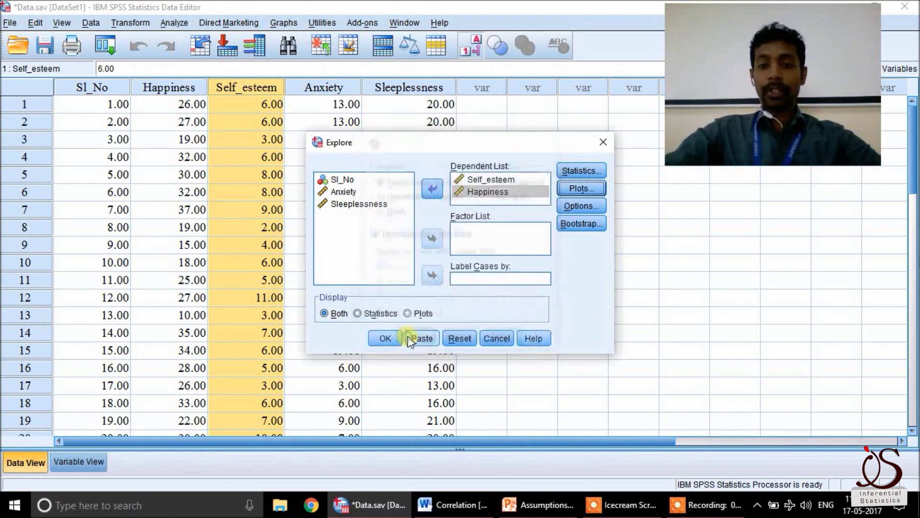
pyautogui.click(385, 339)
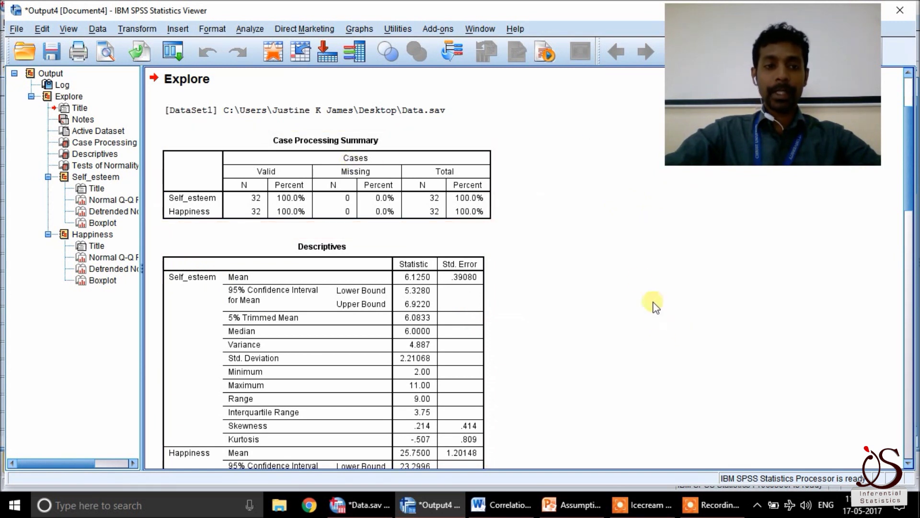
# Examine the Tests of Normality table, the Q-Q plots and the boxplots for Self_esteem and Happiness in the Explore output
pyautogui.click(96, 165)
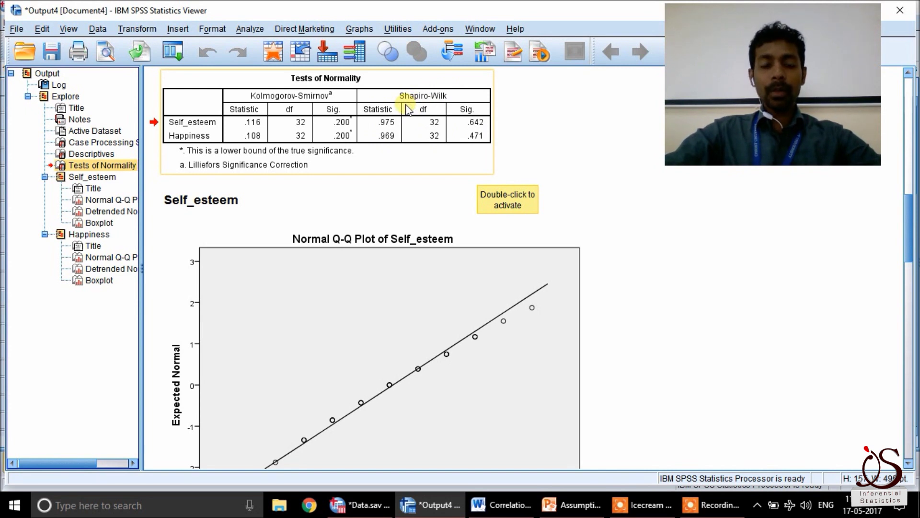
pyautogui.click(461, 263)
pyautogui.scroll(-10, 548, 306)
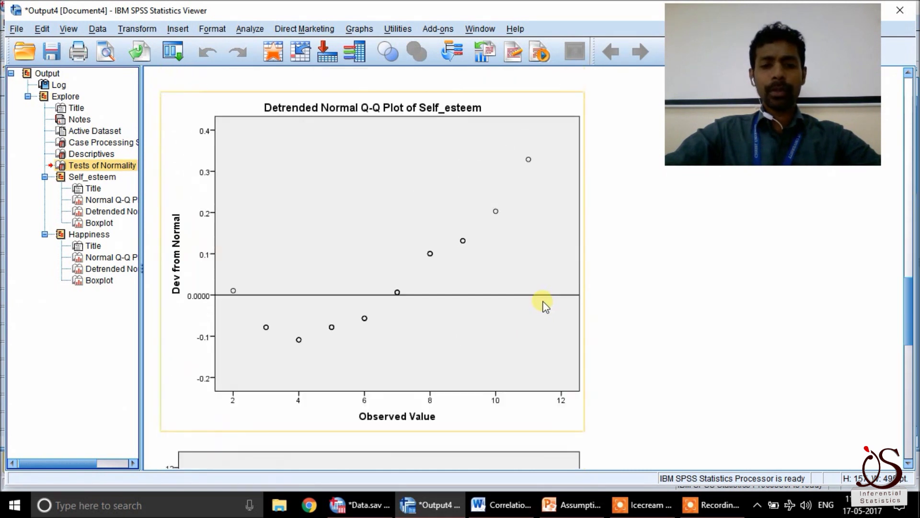
pyautogui.scroll(-10, 546, 306)
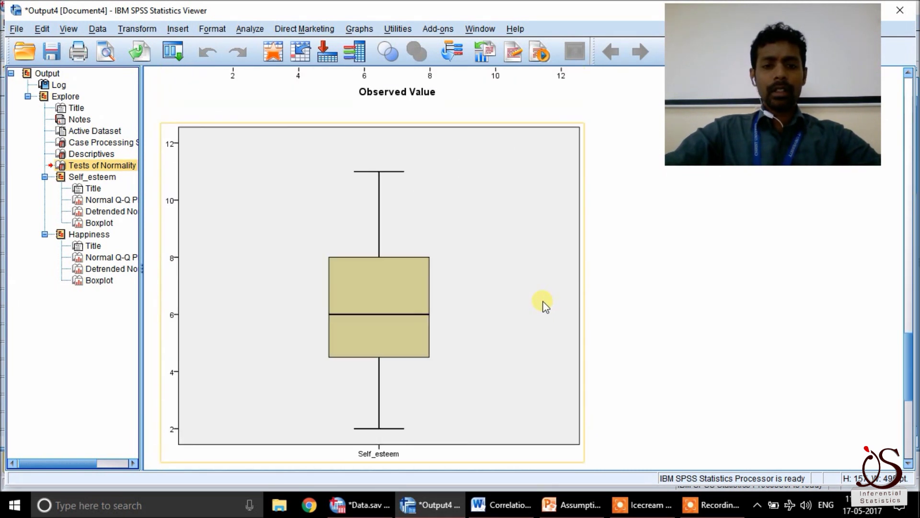
pyautogui.scroll(10, 546, 307)
pyautogui.scroll(5, 476, 294)
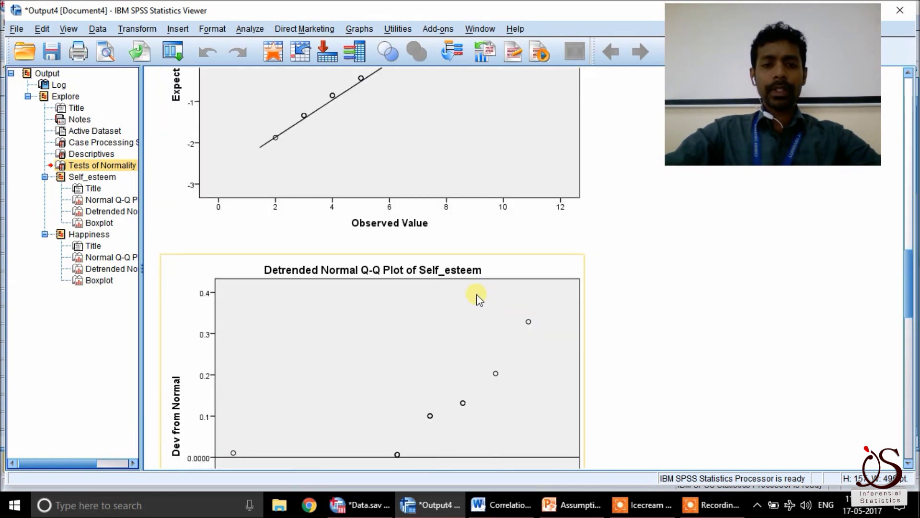
pyautogui.scroll(-15, 476, 294)
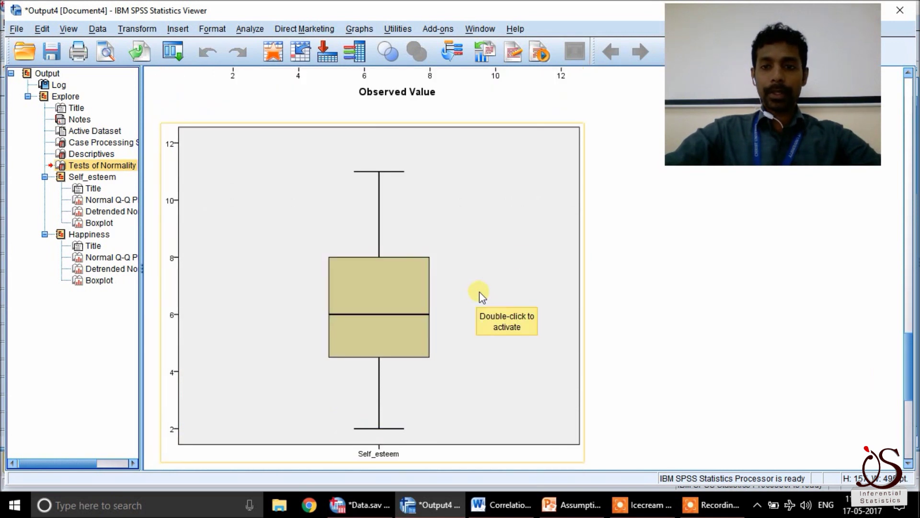
pyautogui.click(422, 224)
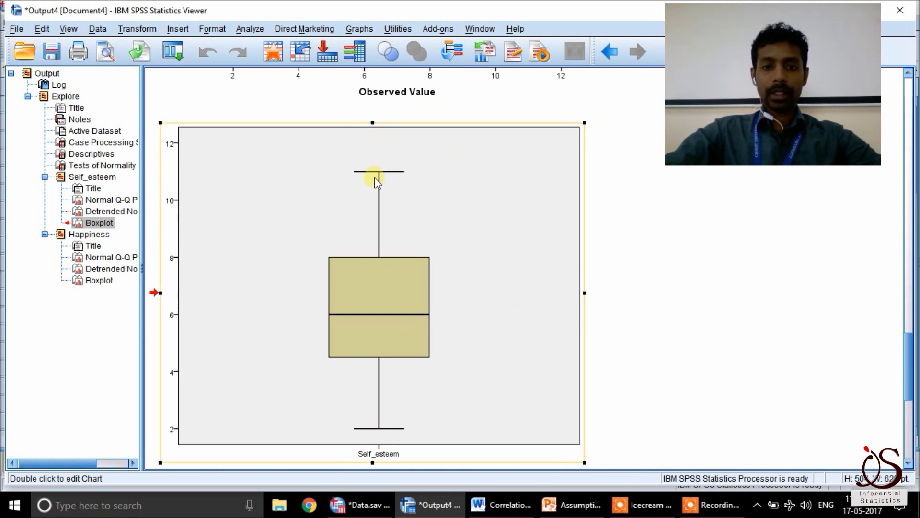
pyautogui.scroll(-10, 413, 262)
pyautogui.scroll(6, 413, 262)
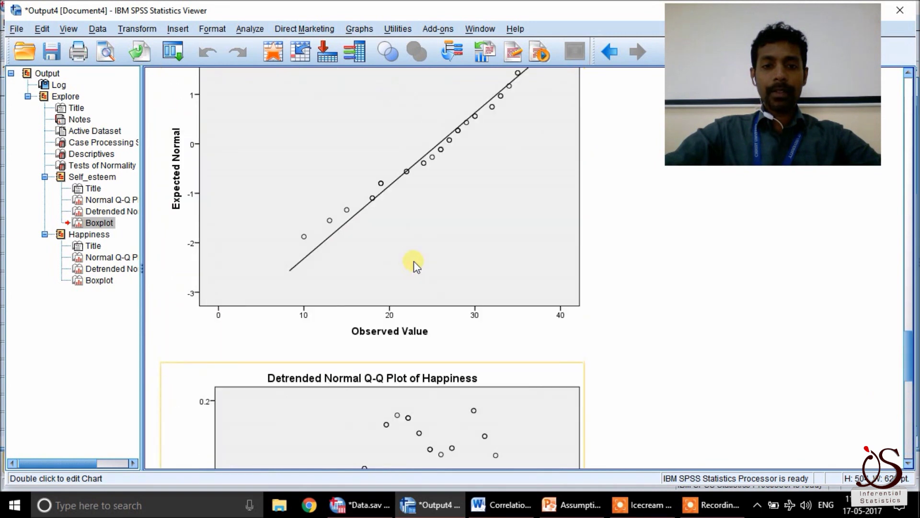
pyautogui.scroll(-10, 413, 261)
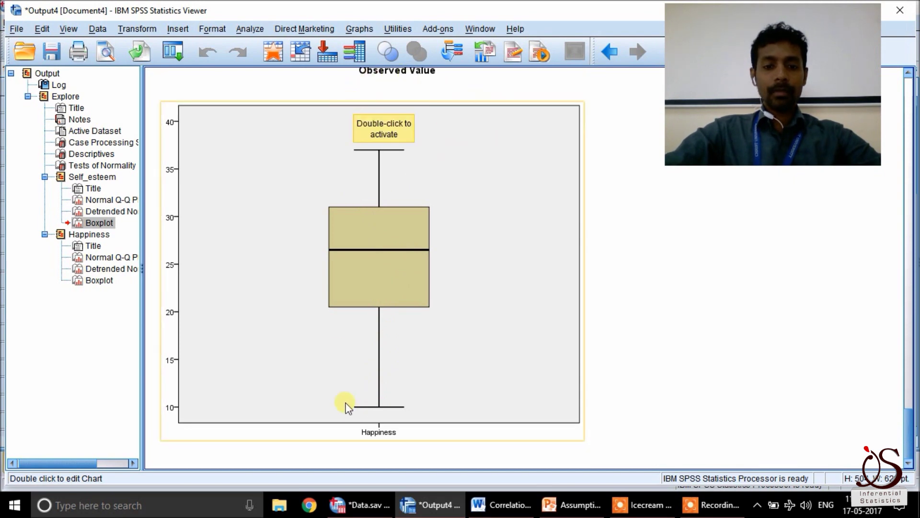
# Close the Explore output without saving it and switch to the Pearson Correlation assumptions slide in PowerPoint
pyautogui.click(900, 10)
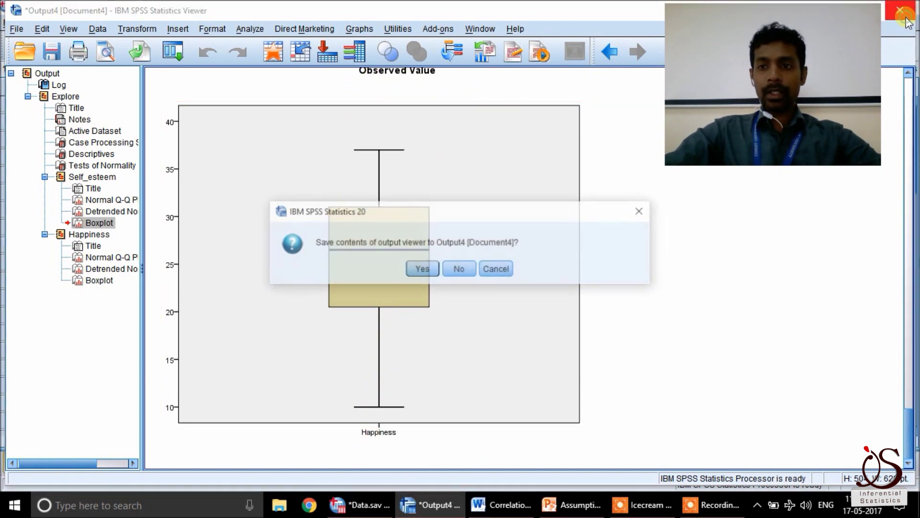
pyautogui.click(457, 269)
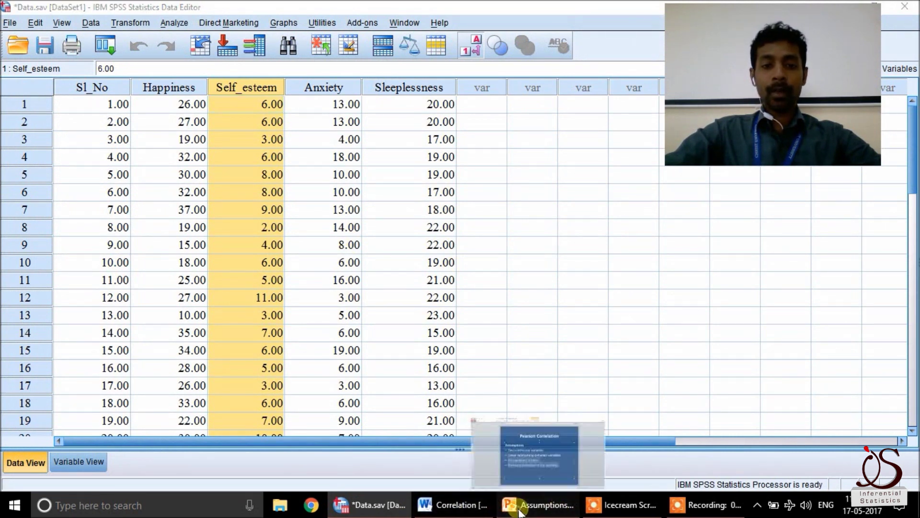
pyautogui.click(538, 508)
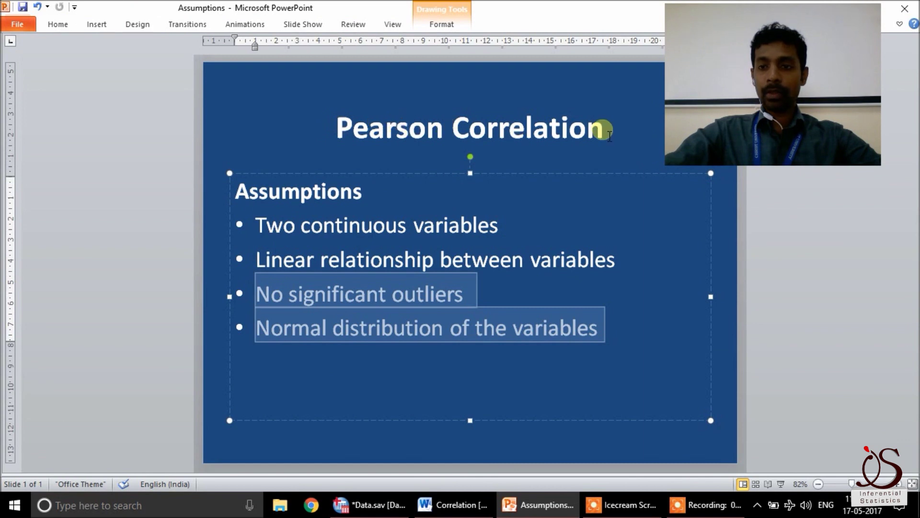
# Switch back to the SPSS data and set up a bivariate Pearson correlation with Happiness and Self_esteem as the variables
pyautogui.click(374, 507)
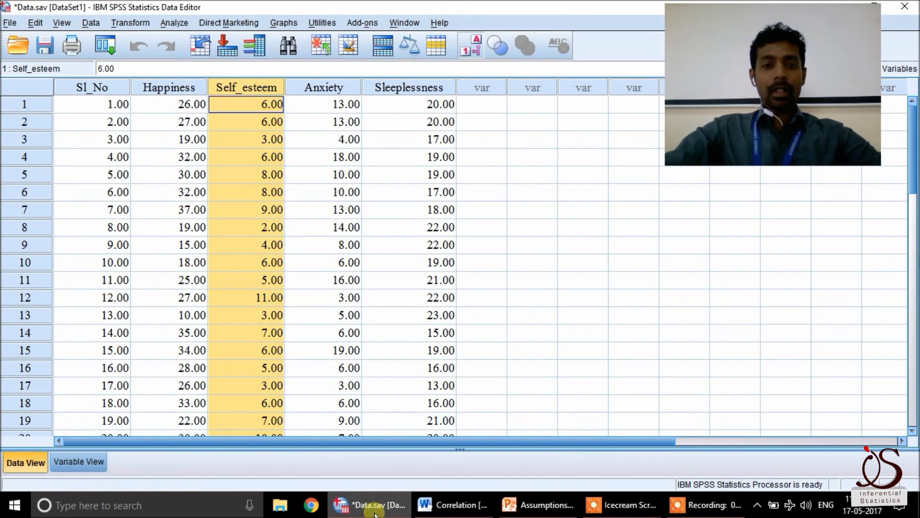
pyautogui.click(485, 266)
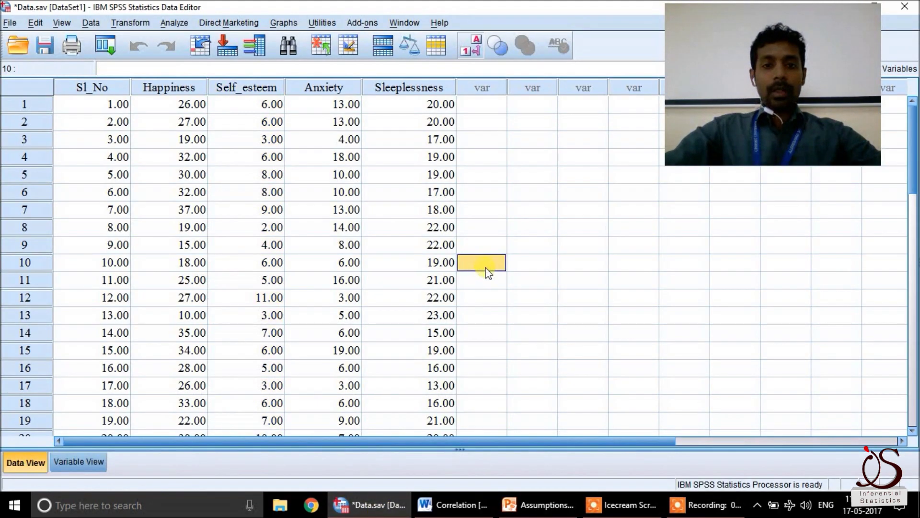
pyautogui.click(180, 25)
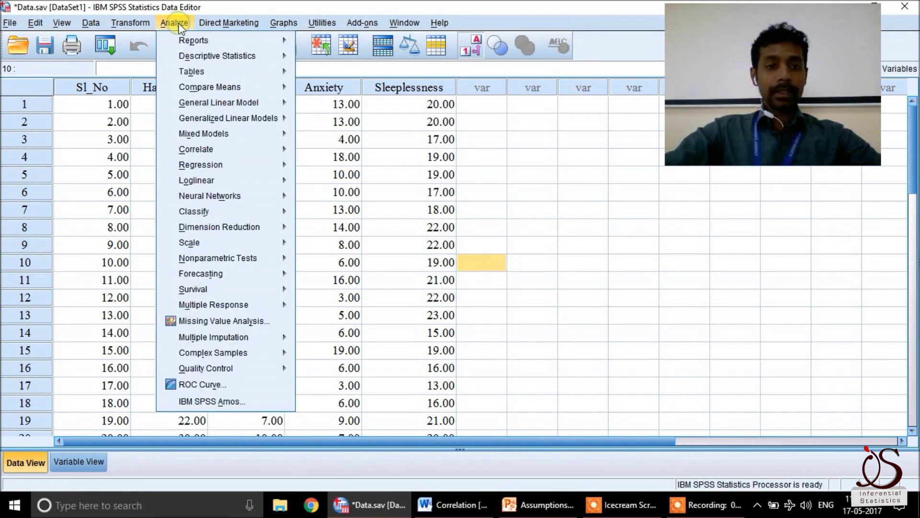
pyautogui.moveTo(208, 151)
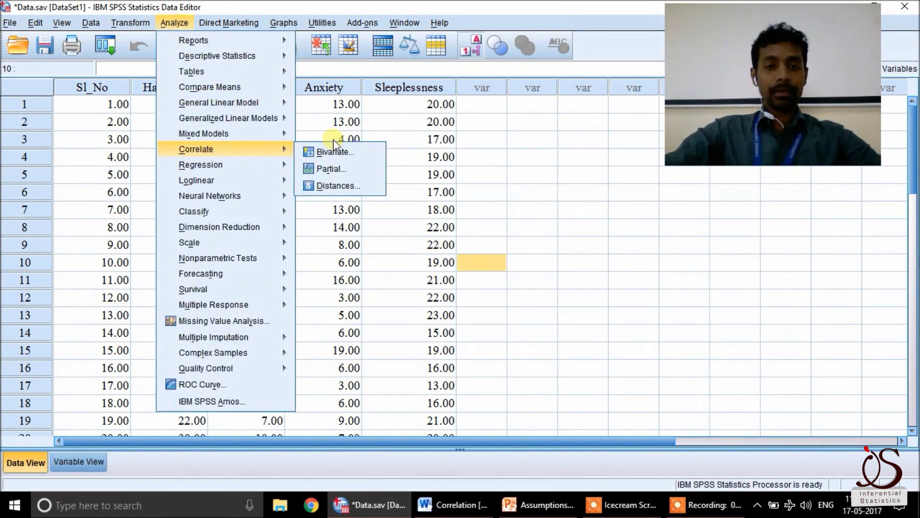
pyautogui.click(334, 151)
pyautogui.click(346, 165)
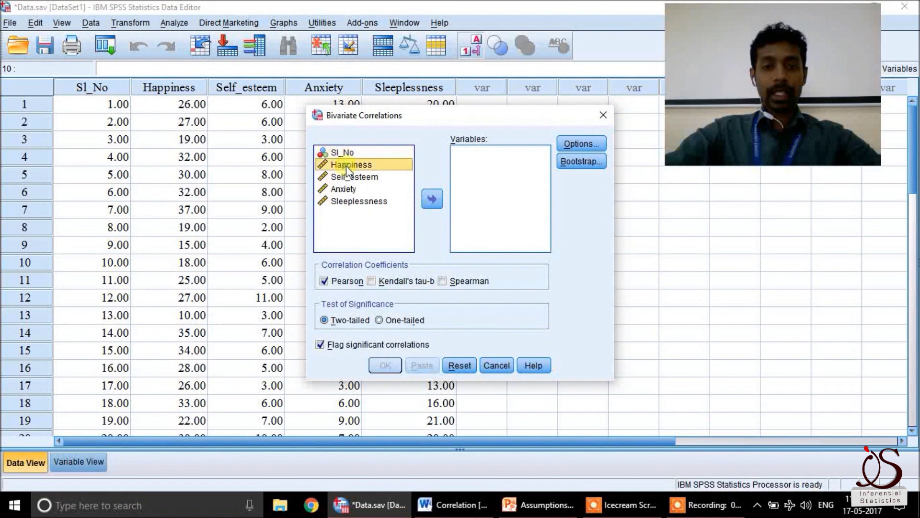
pyautogui.click(432, 198)
pyautogui.click(357, 165)
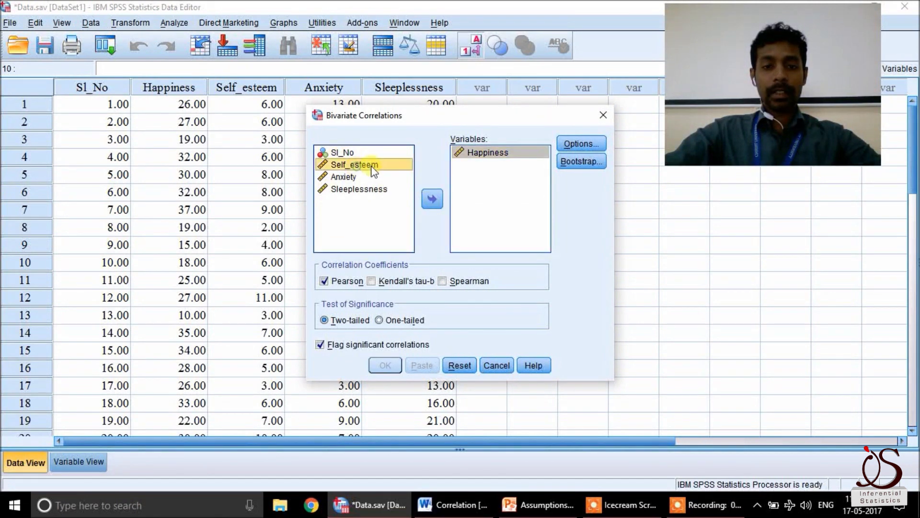
pyautogui.click(432, 199)
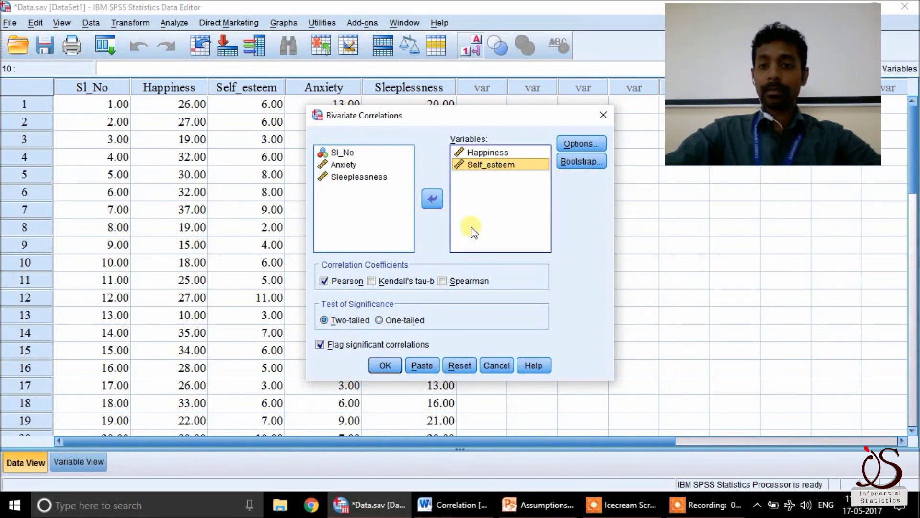
# Include means and standard deviations in the correlation options and run the bivariate correlation
pyautogui.click(577, 142)
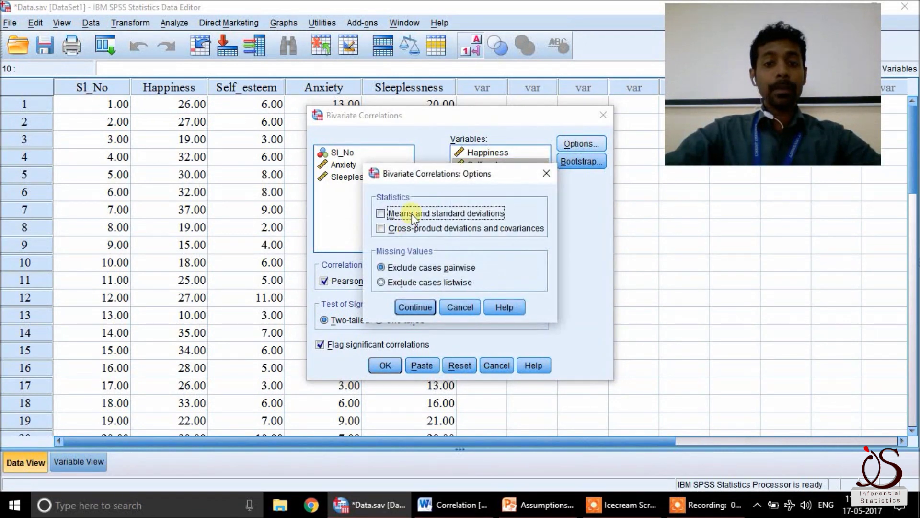
pyautogui.click(412, 308)
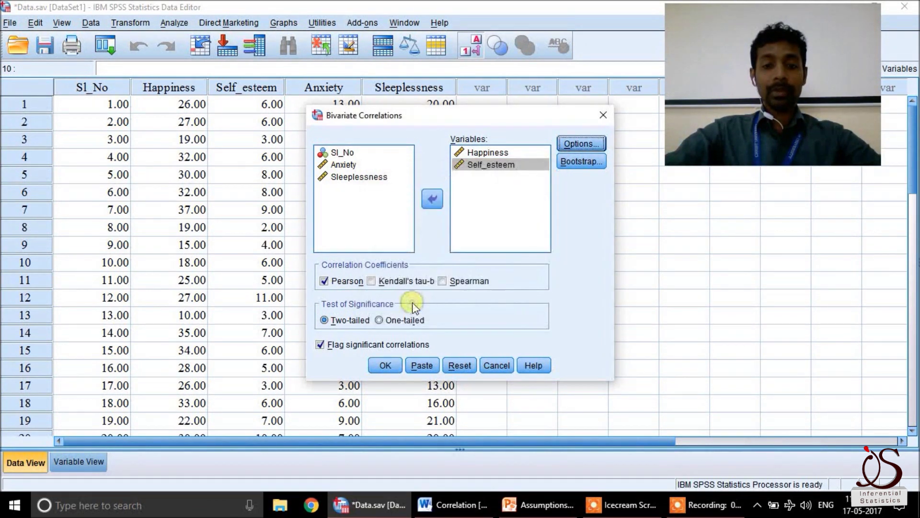
pyautogui.click(382, 365)
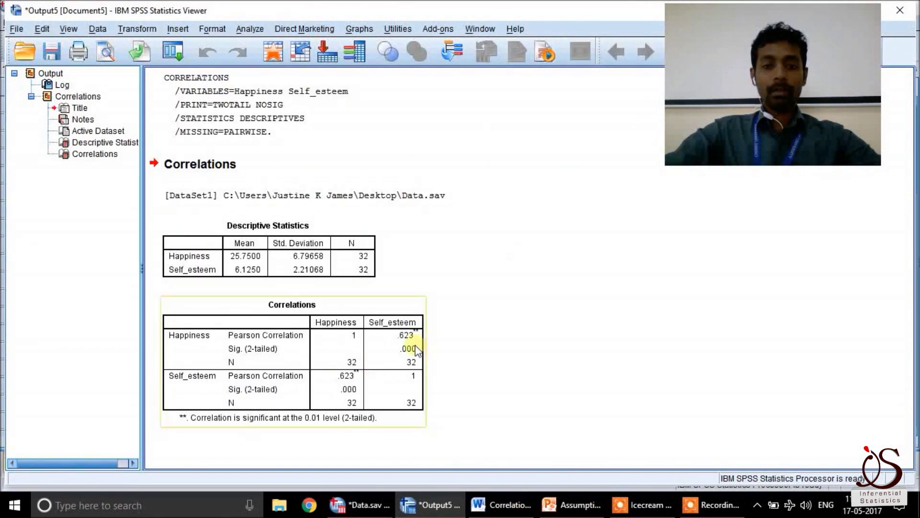
pyautogui.click(216, 337)
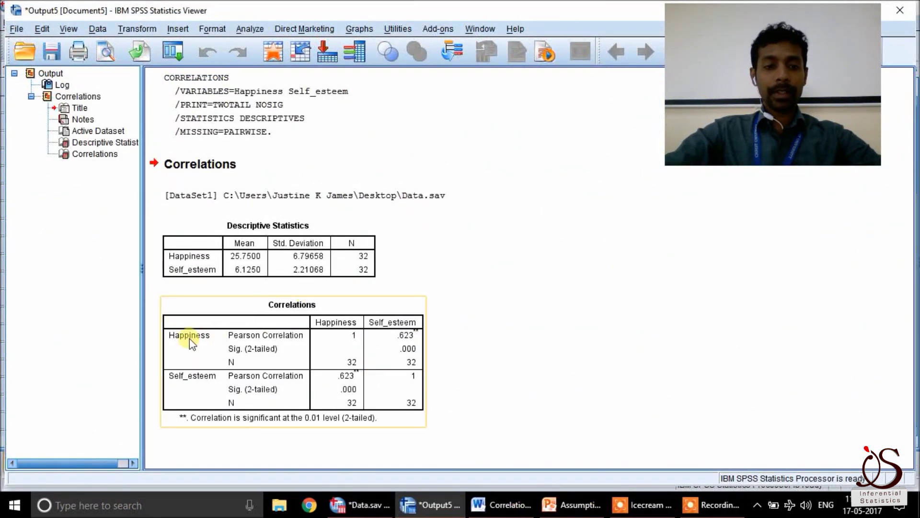